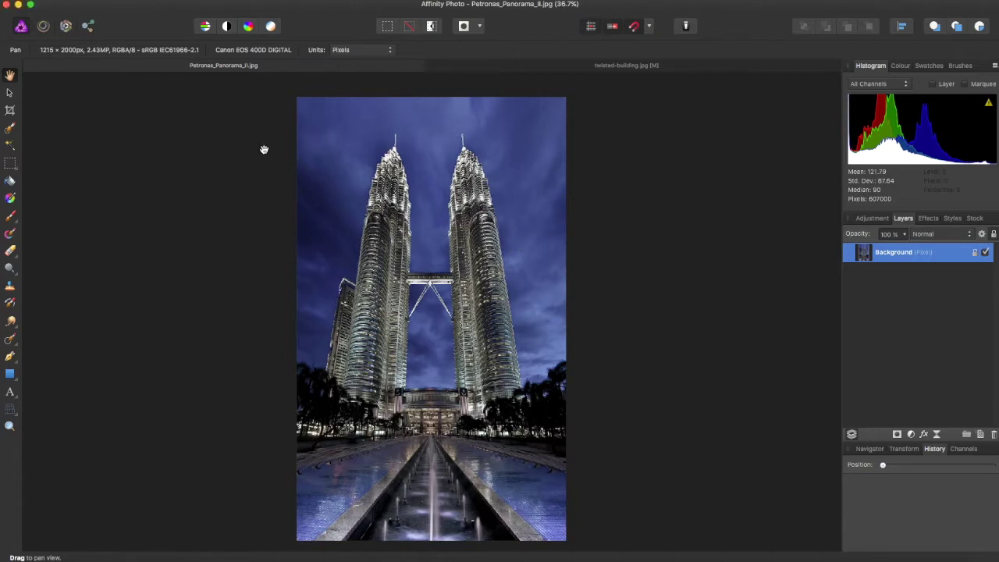
- Add a Perspective live filter layer to the Petronas Towers photo
left_click(238, 2)
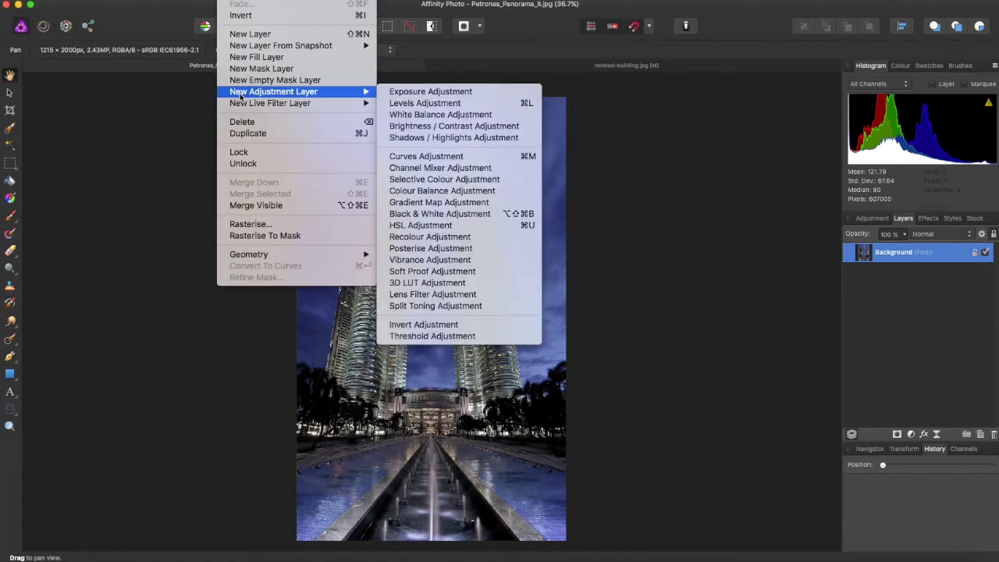
mouse_move(242, 104)
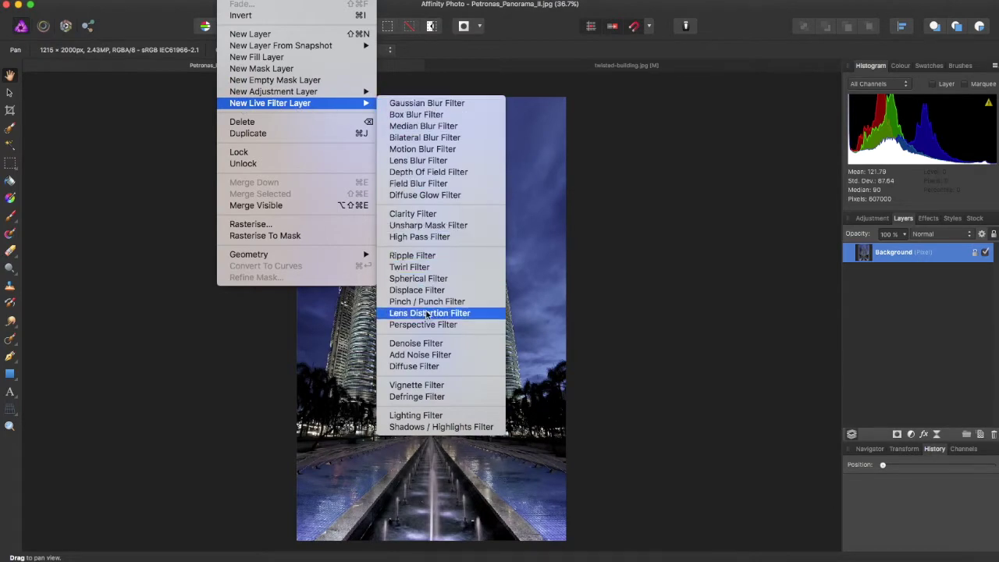
left_click(426, 324)
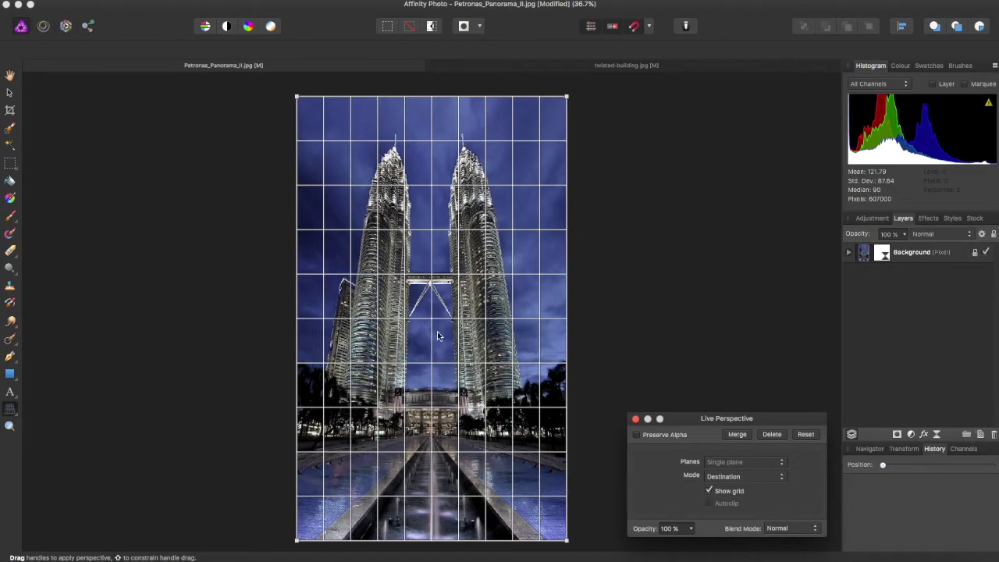
- Move the Live Perspective panel, review opacity and blend mode unchanged, and hide the grid
left_click_drag(706, 418, 667, 174)
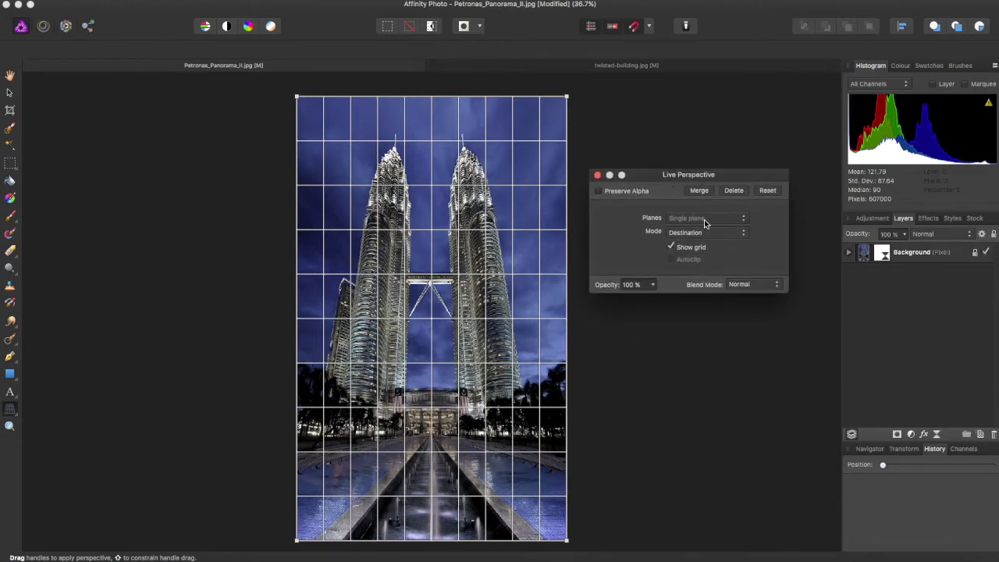
left_click(671, 247)
left_click(671, 248)
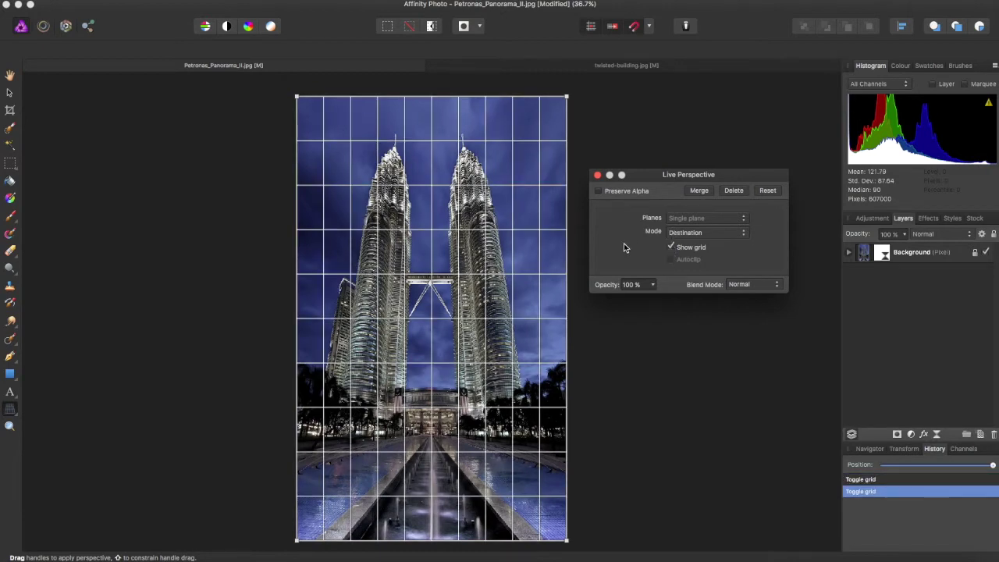
left_click(652, 285)
mouse_move(652, 299)
left_mouse_down()
mouse_move(576, 297)
mouse_move(660, 305)
left_mouse_up()
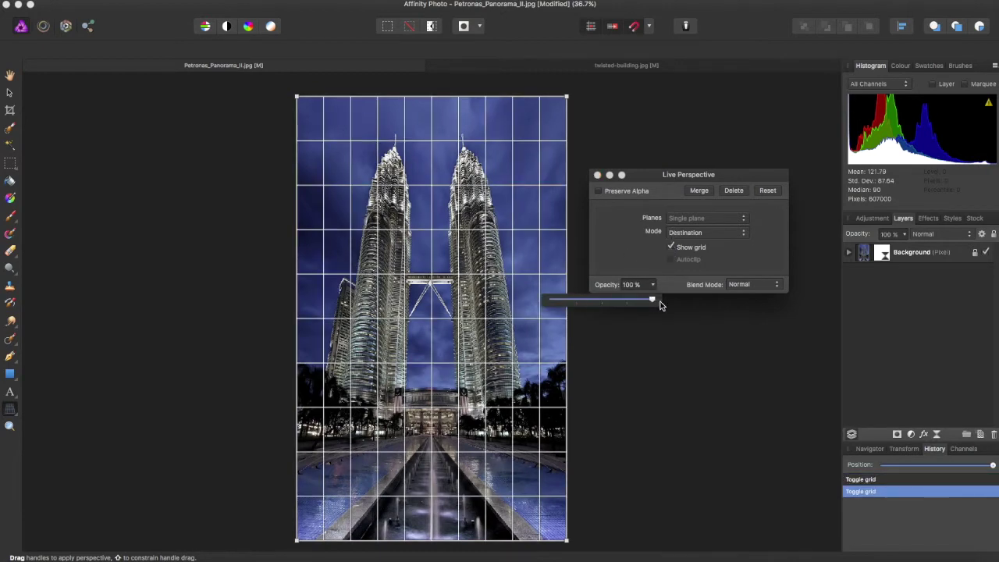
left_click(765, 285)
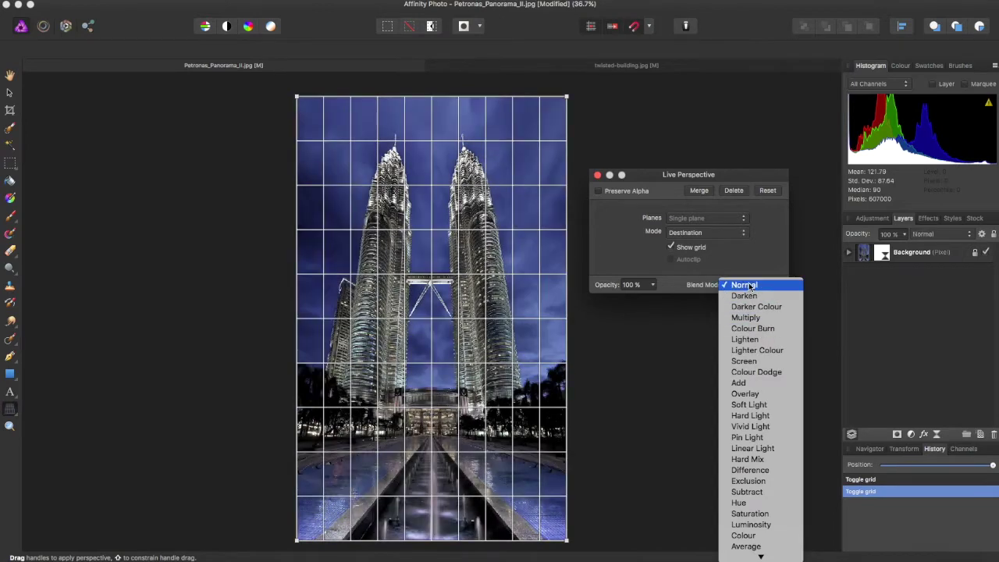
left_click(685, 311)
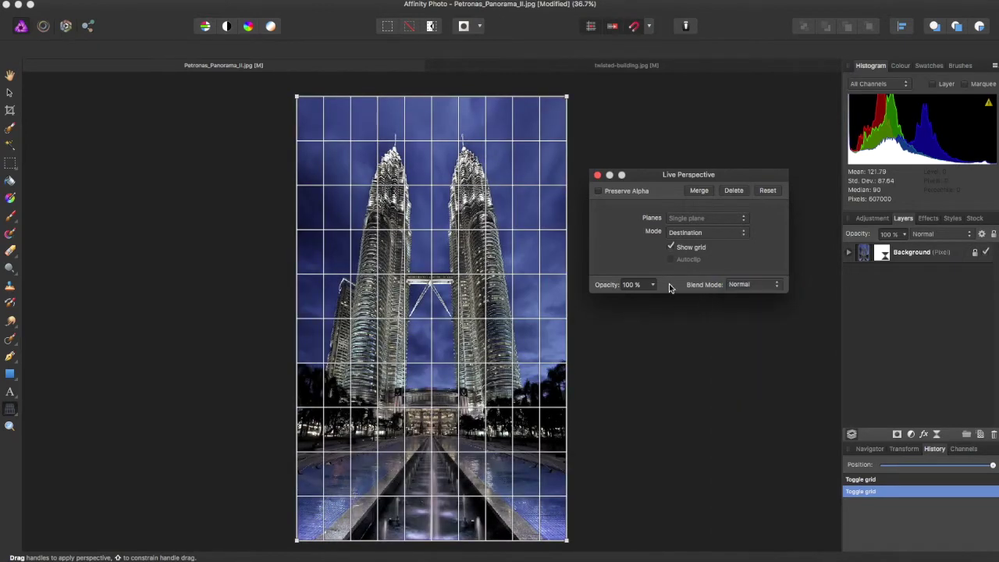
left_click(671, 247)
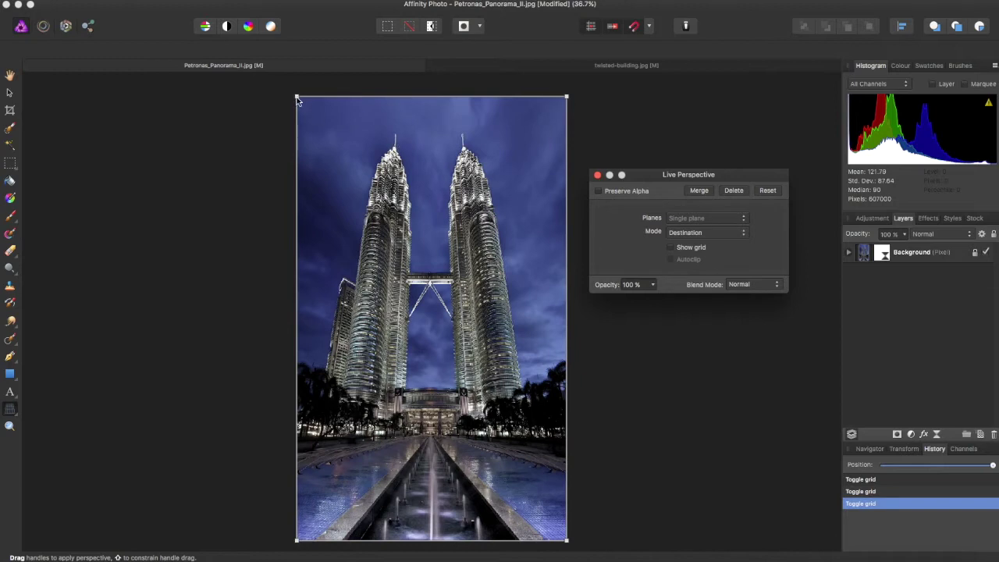
- Drag the top-left and top-right perspective corners outward in turns until the towers stand vertical
left_click_drag(298, 100, 296, 80)
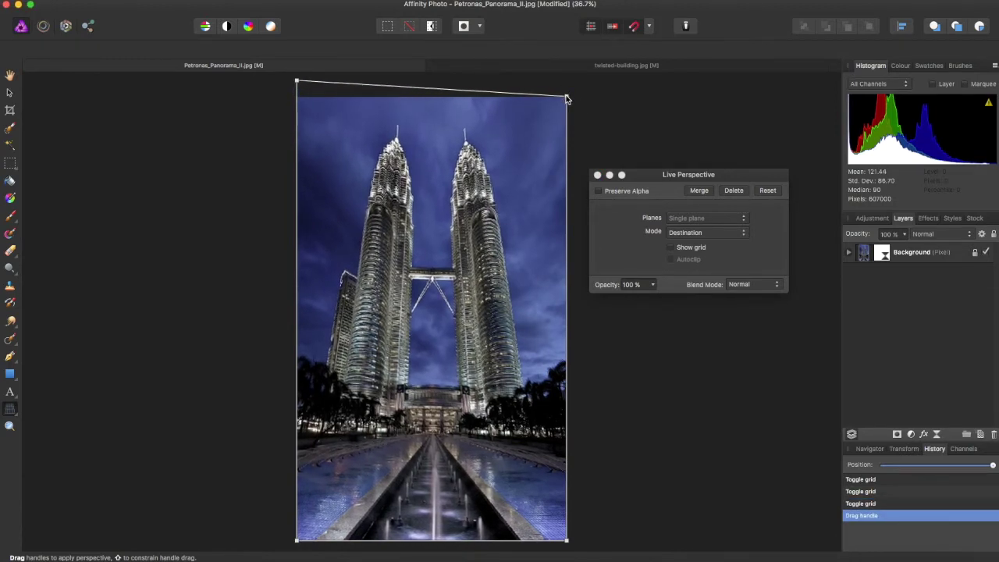
left_click_drag(566, 97, 609, 82)
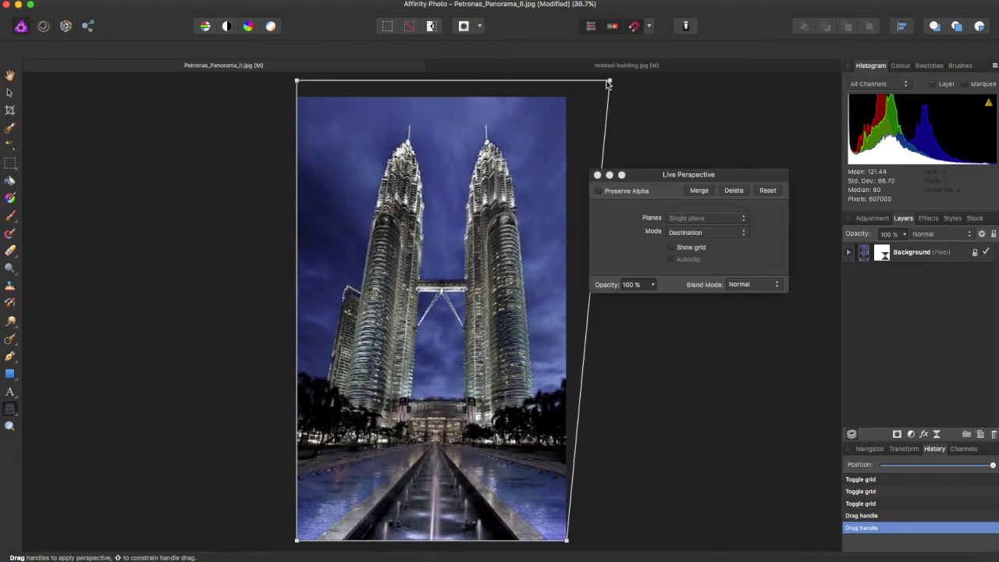
left_click_drag(293, 83, 240, 81)
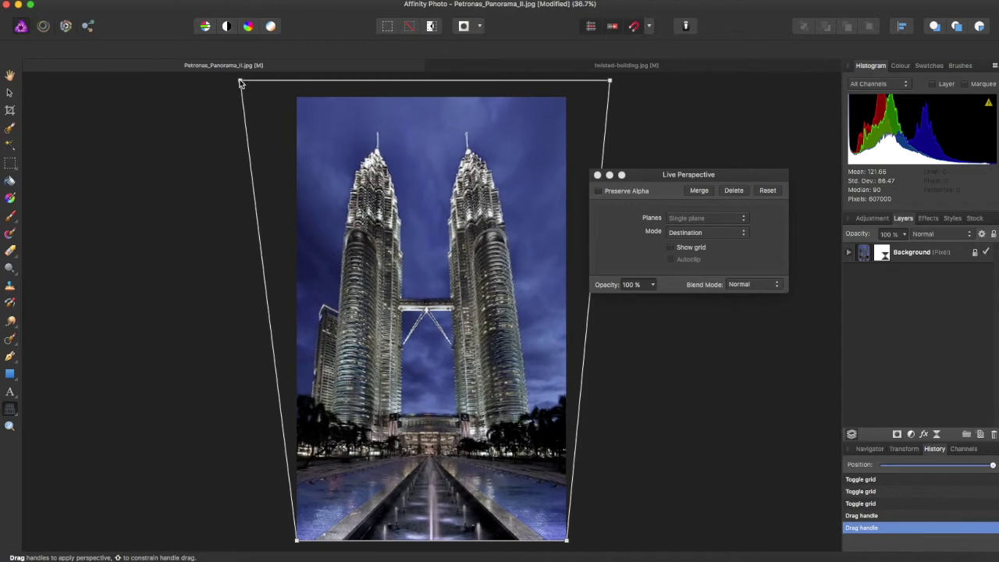
left_click_drag(611, 84, 624, 81)
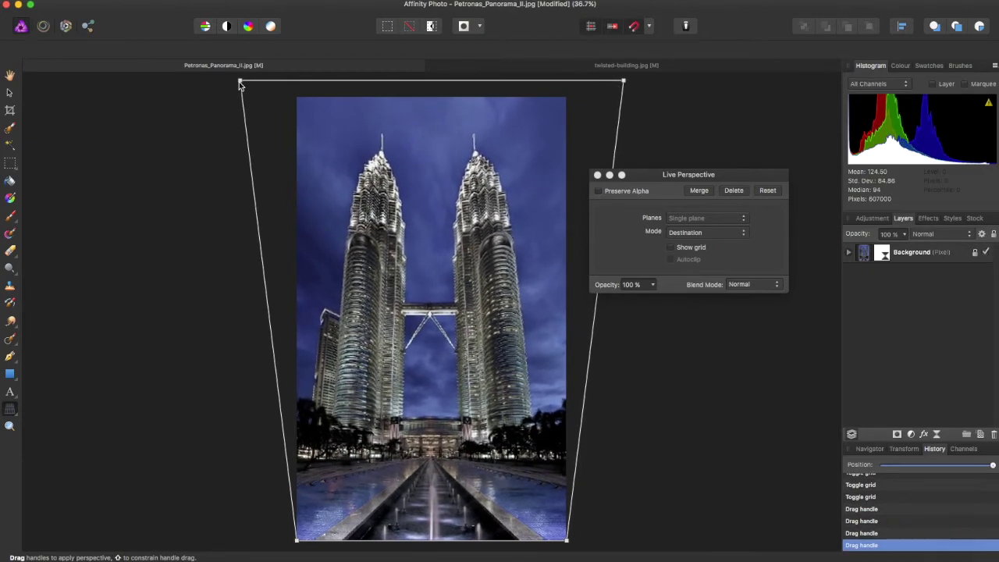
left_click_drag(240, 81, 228, 82)
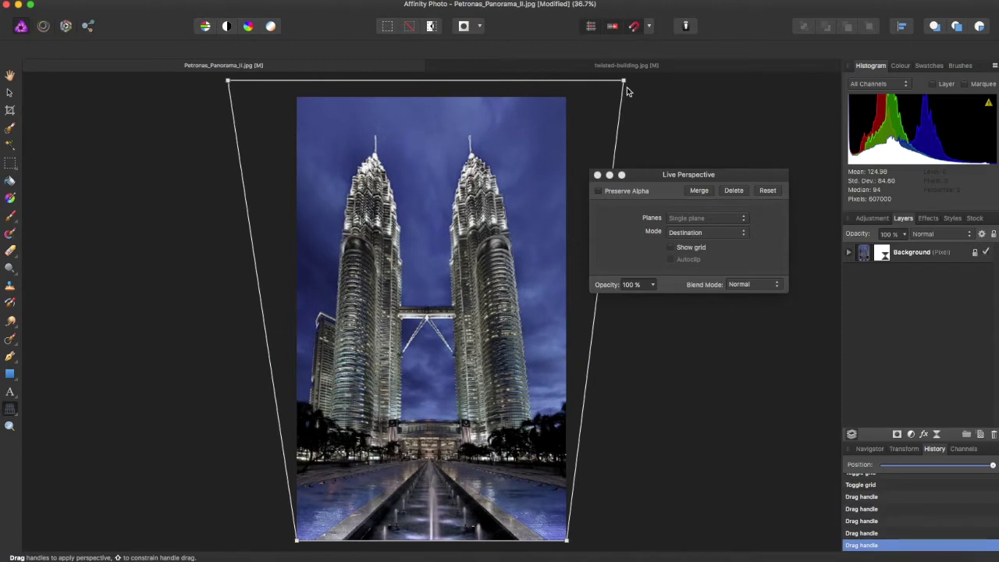
left_click_drag(627, 84, 642, 85)
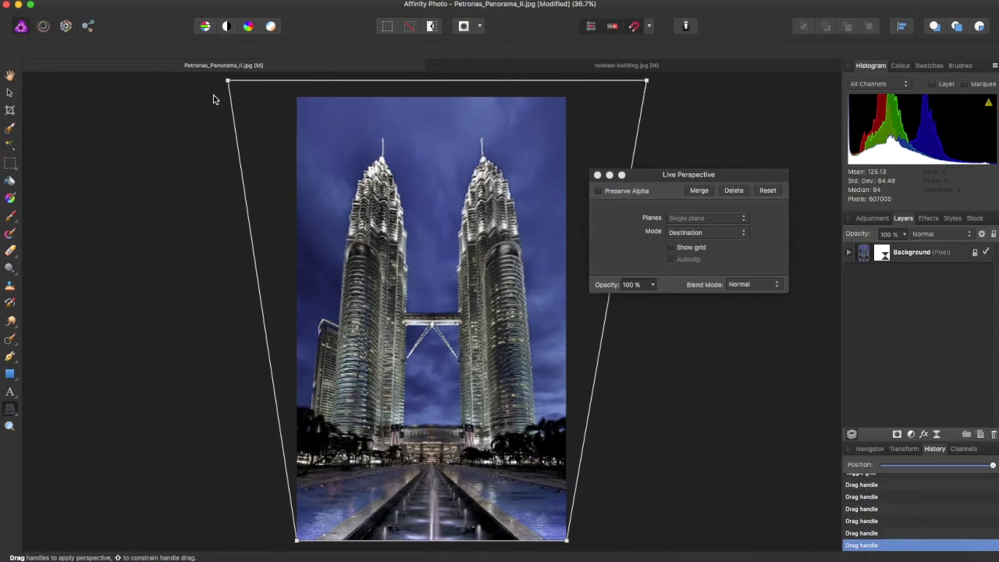
left_click_drag(228, 82, 206, 82)
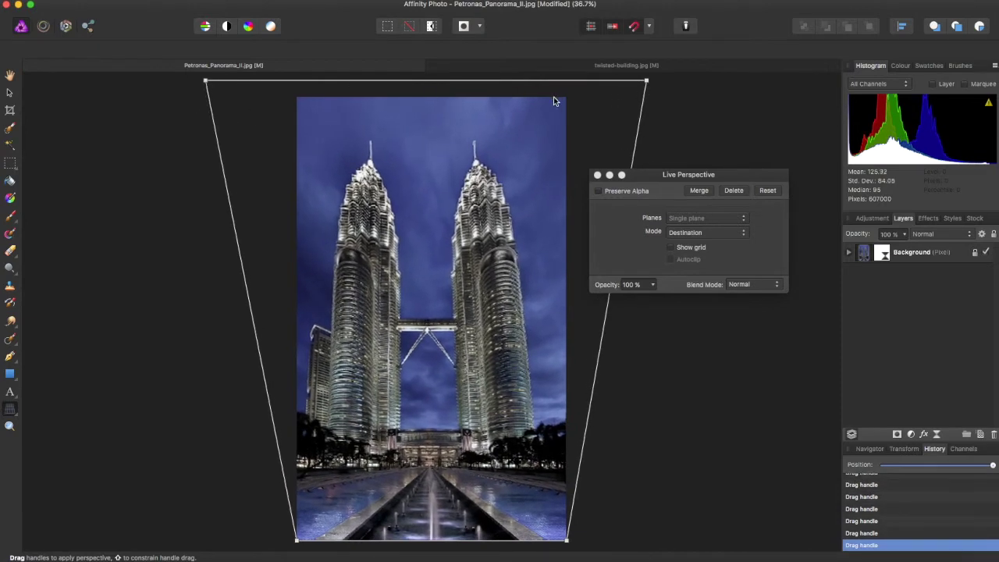
left_click_drag(654, 85, 679, 84)
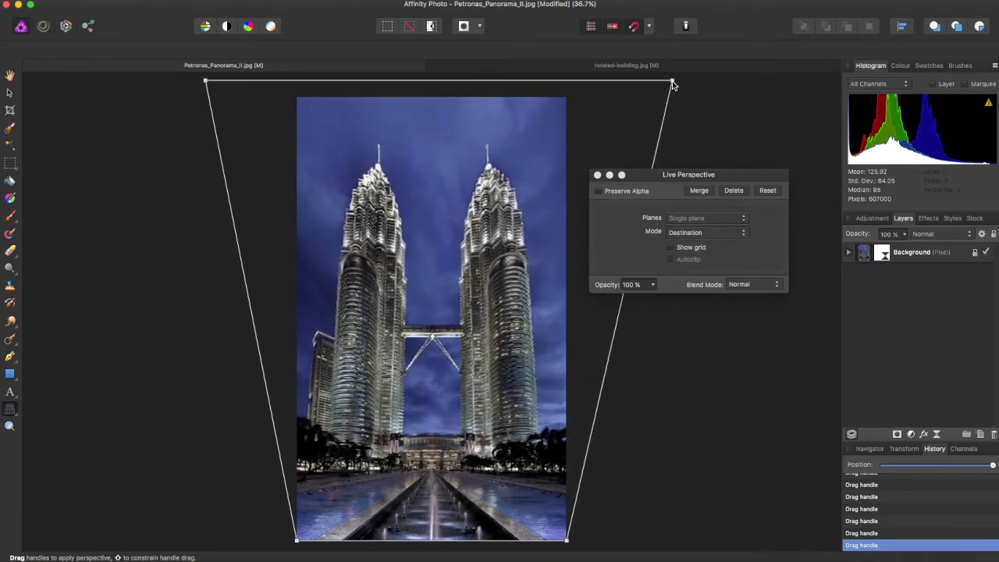
left_click_drag(204, 83, 180, 81)
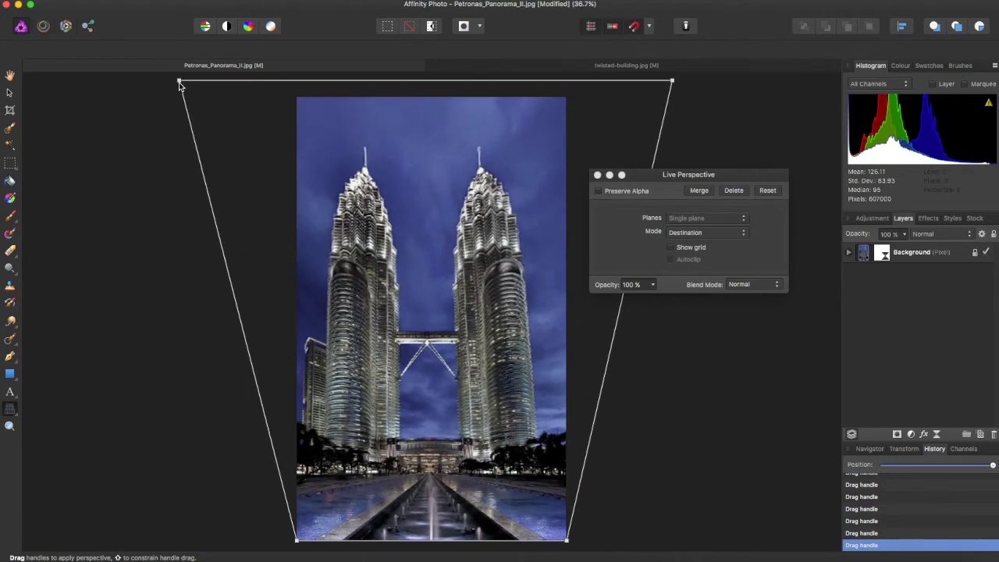
left_click_drag(679, 87, 698, 86)
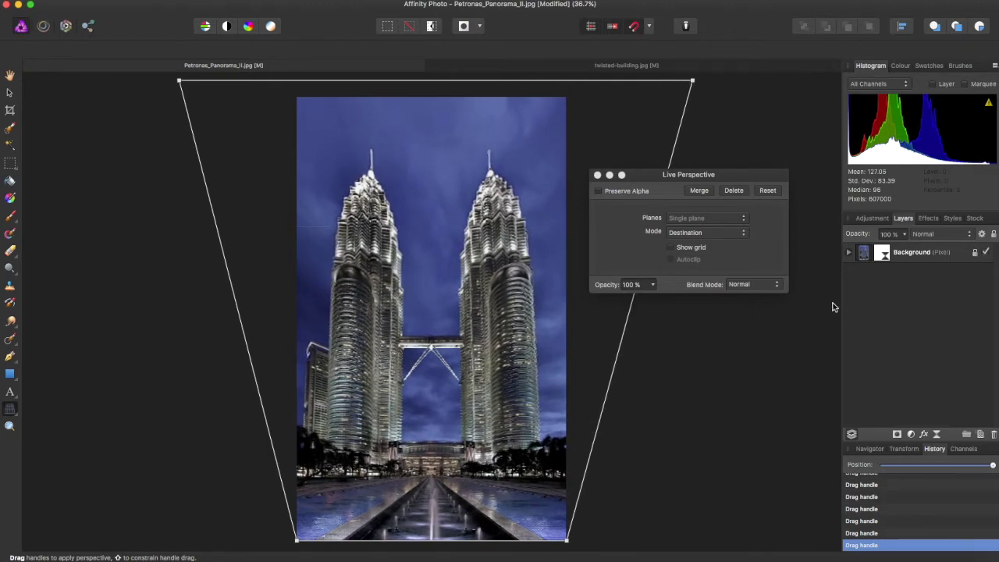
- Commit the correction, expand Background, and toggle the nested Perspective filter off and back on
left_click(853, 254)
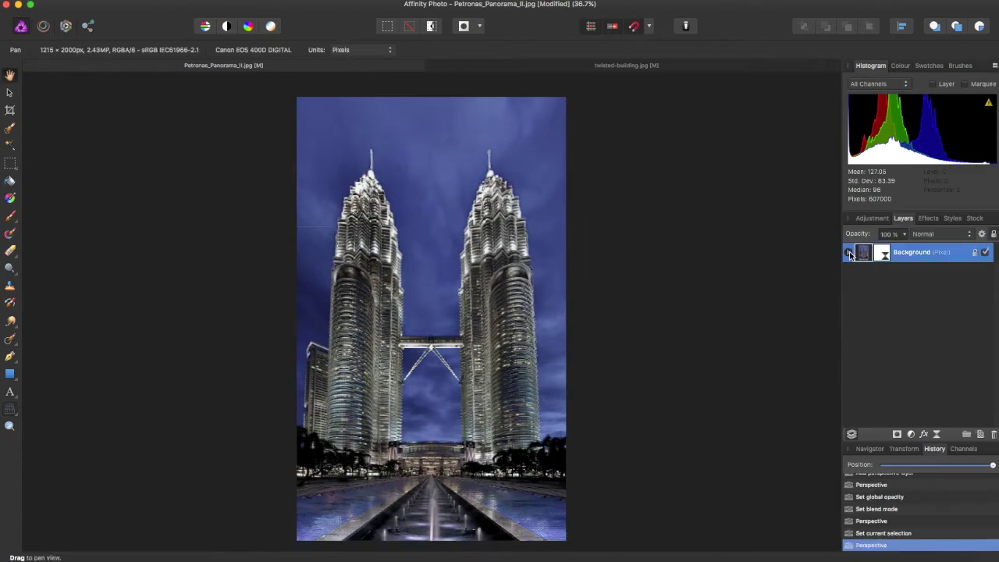
left_click(850, 254)
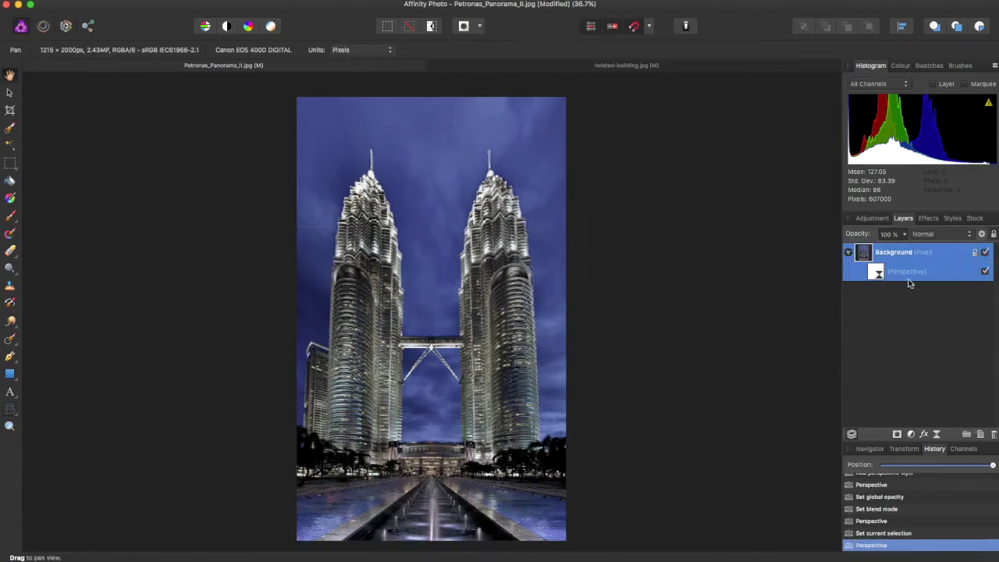
left_click(985, 272)
left_click(984, 272)
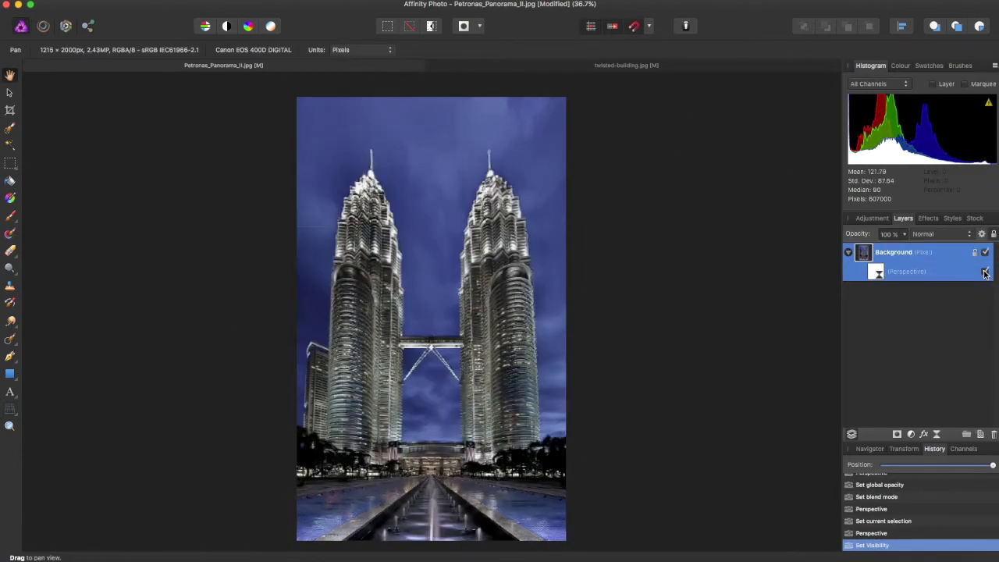
left_click(984, 272)
left_click(985, 271)
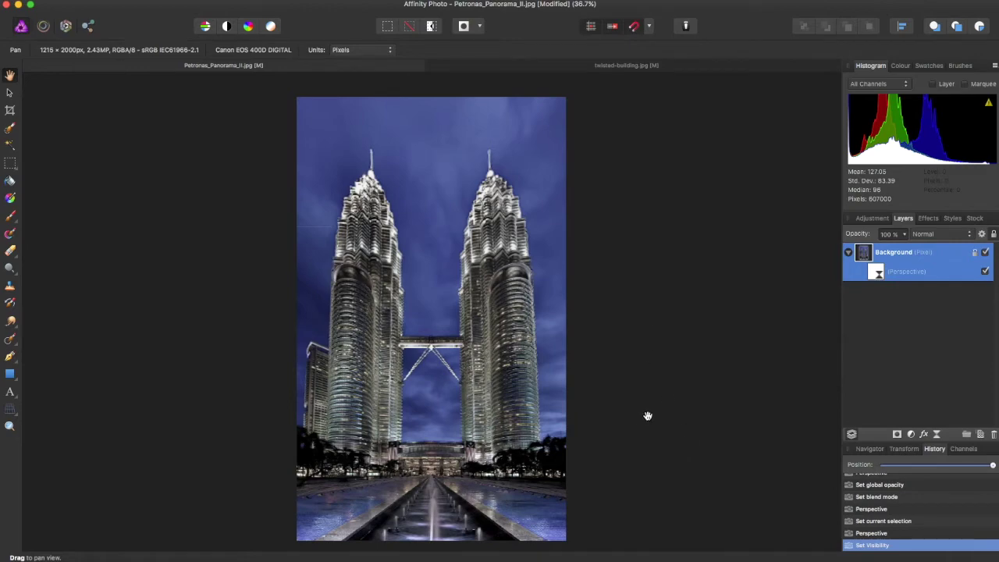
left_click(226, 0)
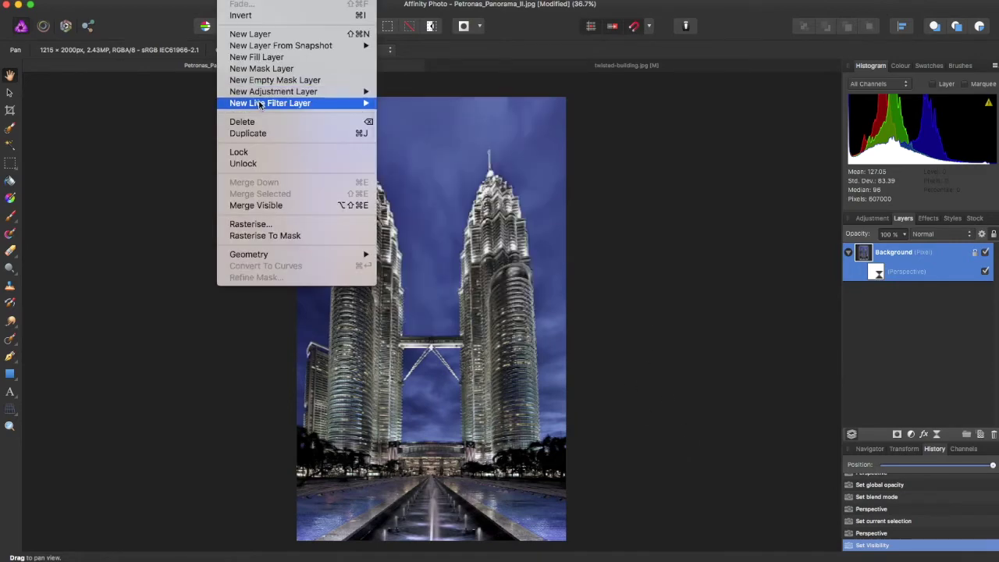
- Add a second Perspective live filter layer at 60% opacity and apply it
mouse_move(269, 103)
left_click(430, 325)
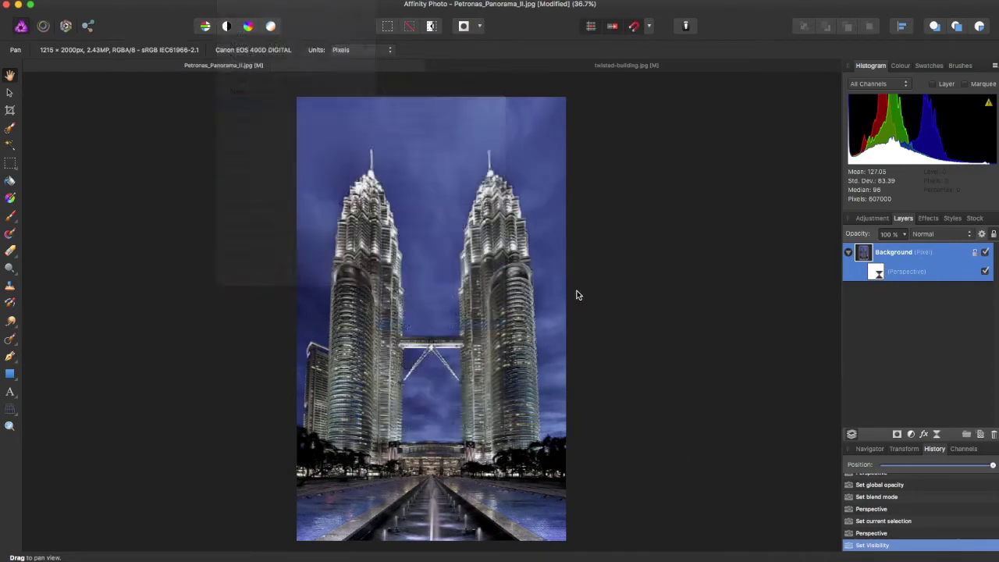
left_click(691, 529)
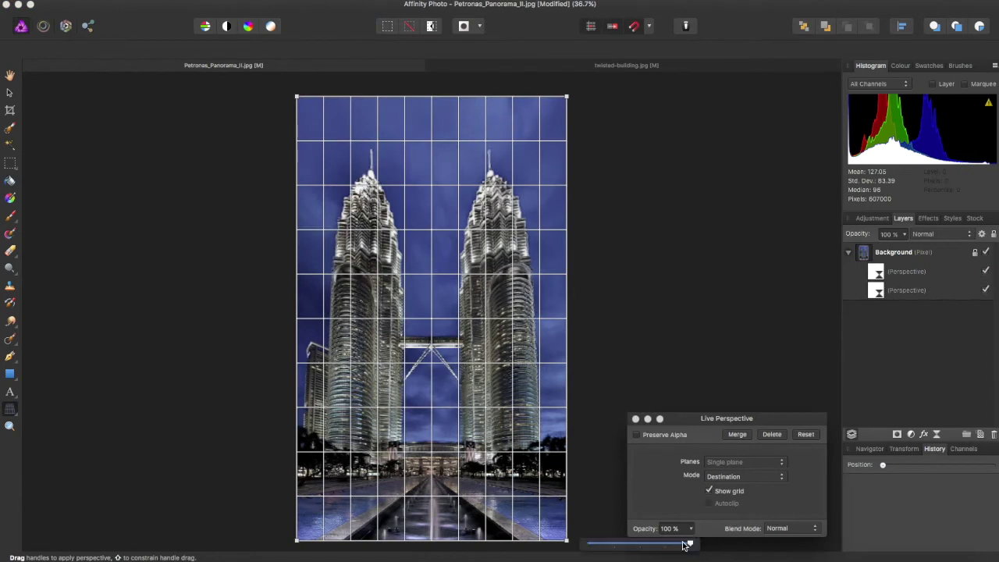
left_click_drag(684, 546, 639, 547)
left_click(635, 419)
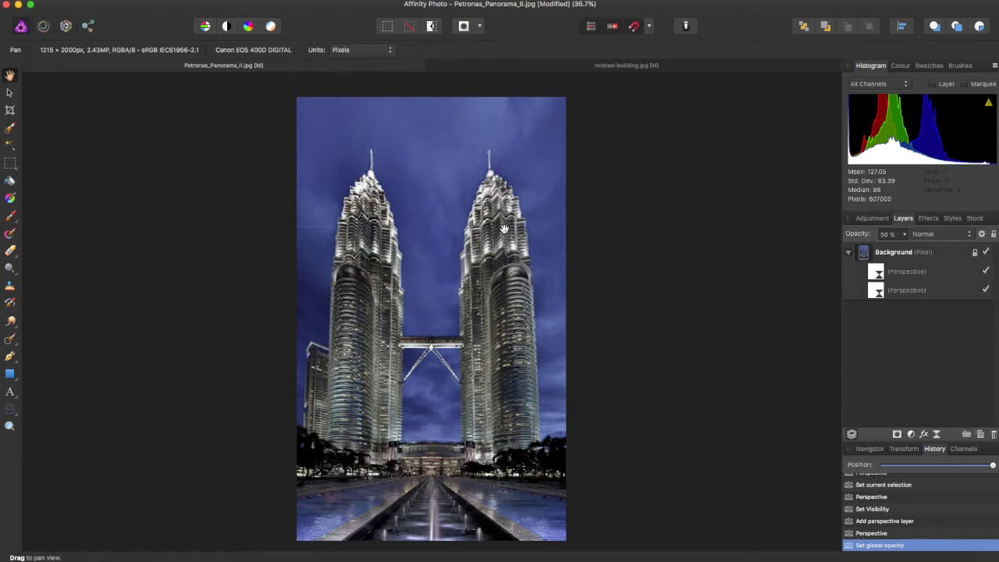
- Toggle the first Perspective correction off and on to compare the towers
left_click(986, 270)
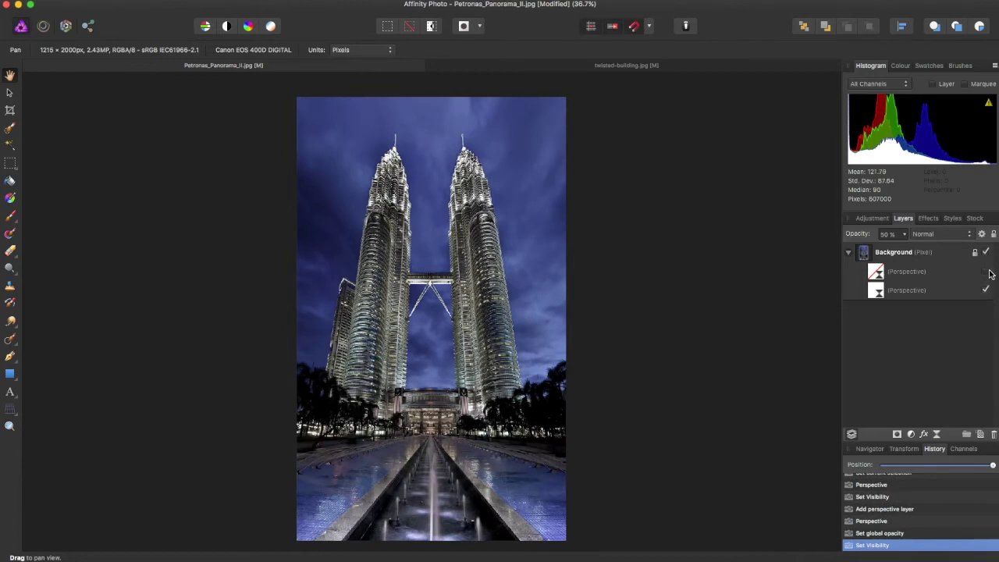
left_click(985, 272)
left_click(985, 273)
left_click(985, 273)
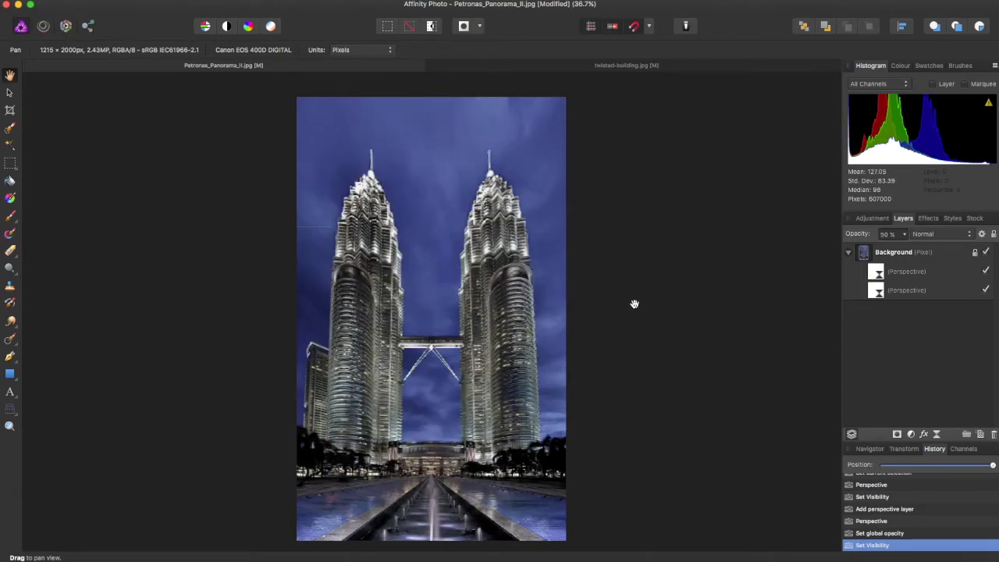
- Switch to twisted-building.jpg and add a Live Perspective filter layer to it
left_click(595, 70)
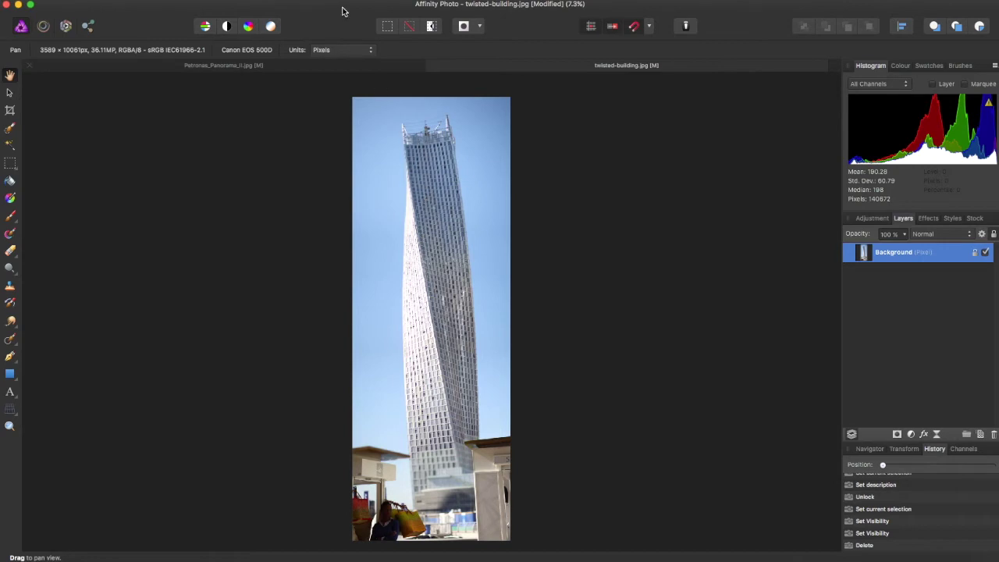
left_click(234, 1)
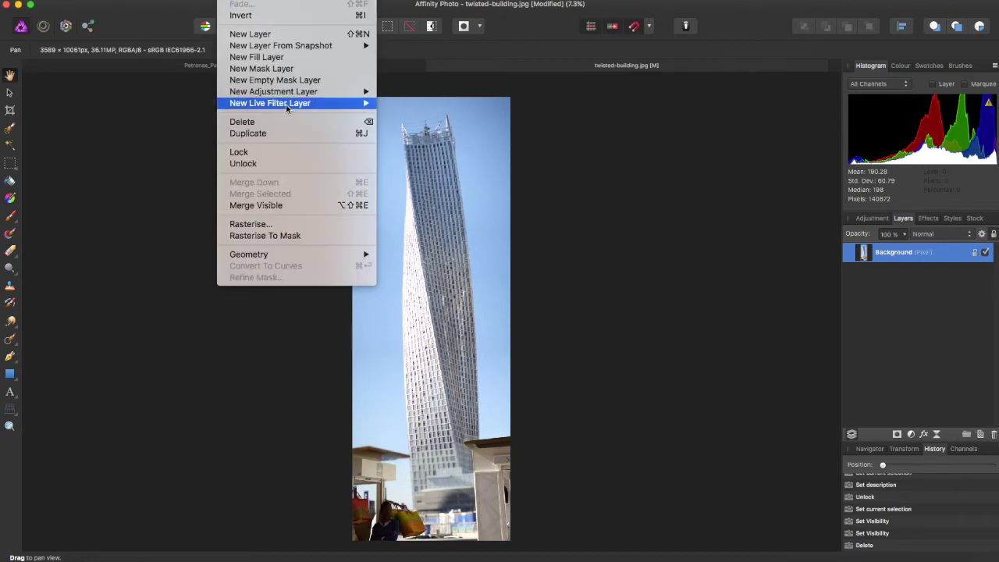
mouse_move(277, 106)
left_click(426, 325)
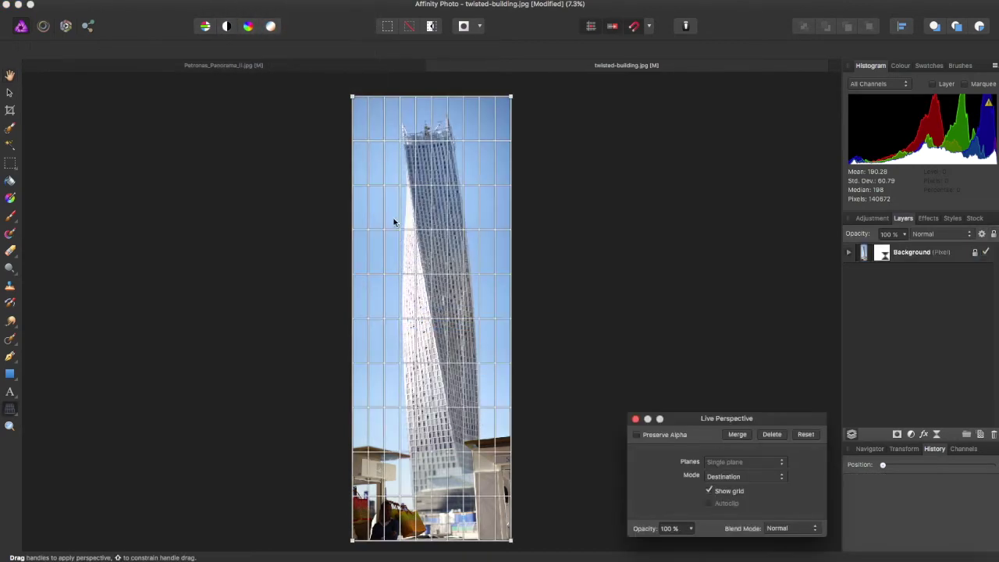
- Reshape the top-left and top-right perspective handles to straighten the twisted tower, then commit
left_click_drag(352, 98, 317, 73)
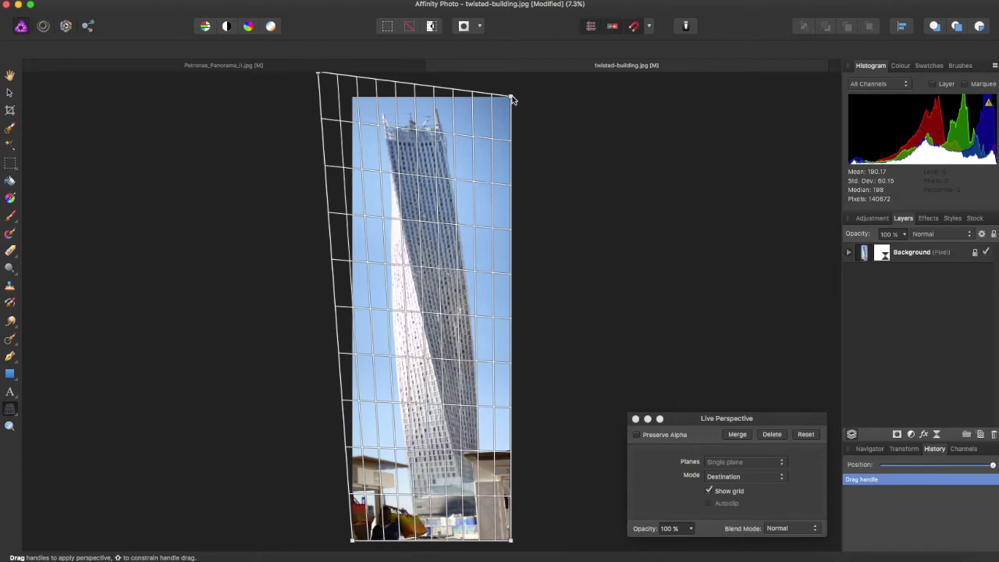
mouse_move(513, 100)
left_mouse_down()
mouse_move(544, 117)
mouse_move(527, 102)
left_mouse_up()
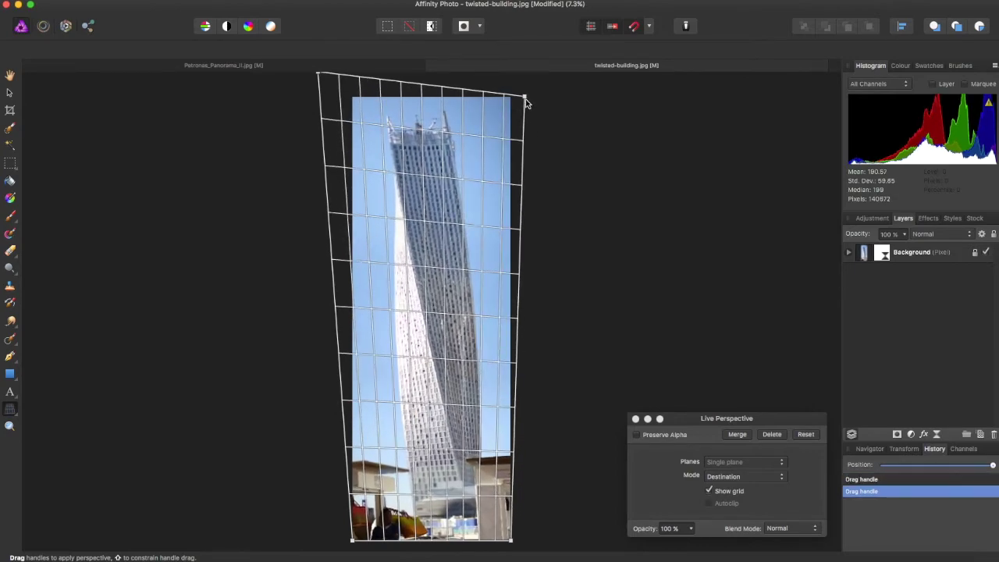
scroll(312, 133, "up", 5)
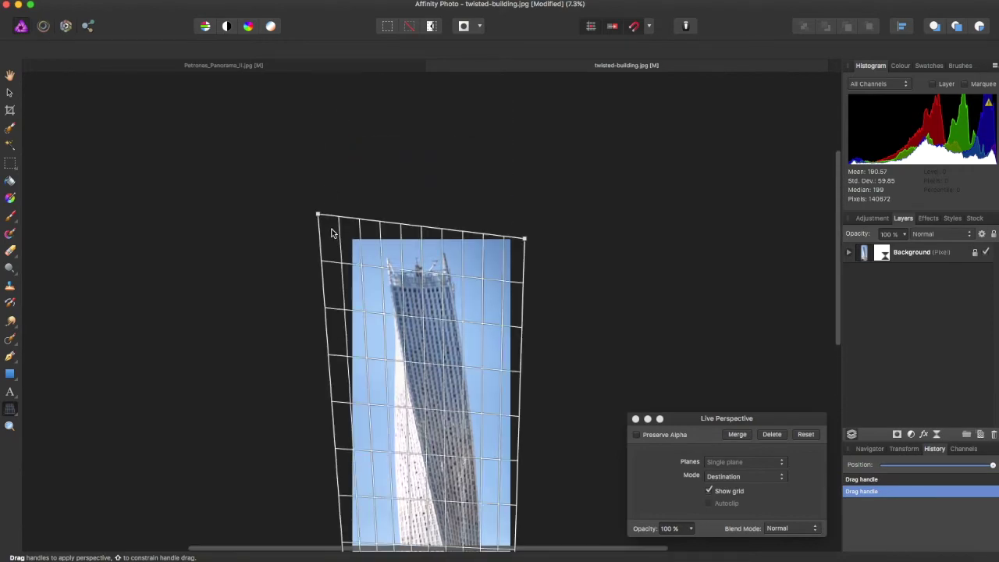
left_click_drag(317, 216, 352, 199)
left_click_drag(525, 242, 531, 193)
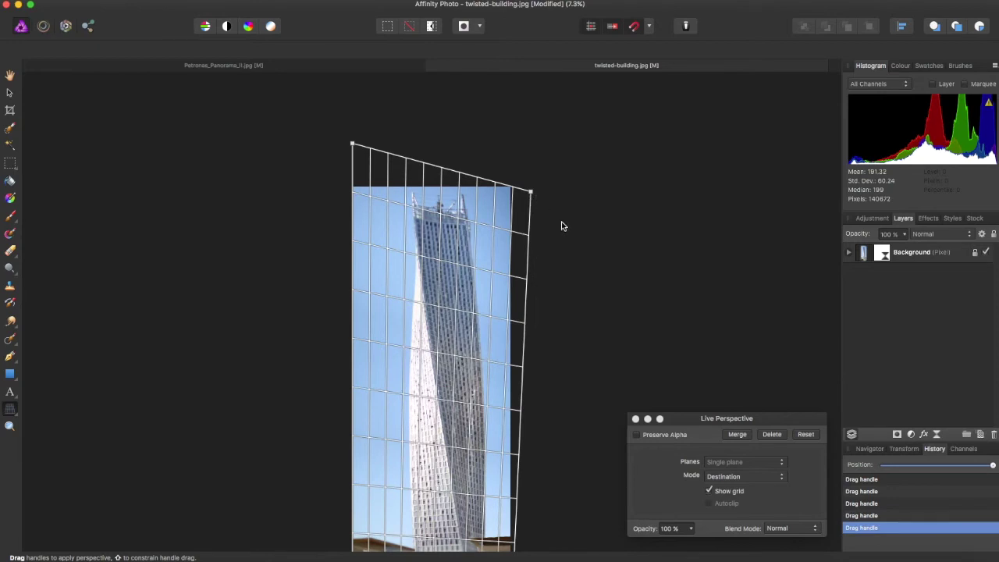
scroll(562, 224, "down", 5)
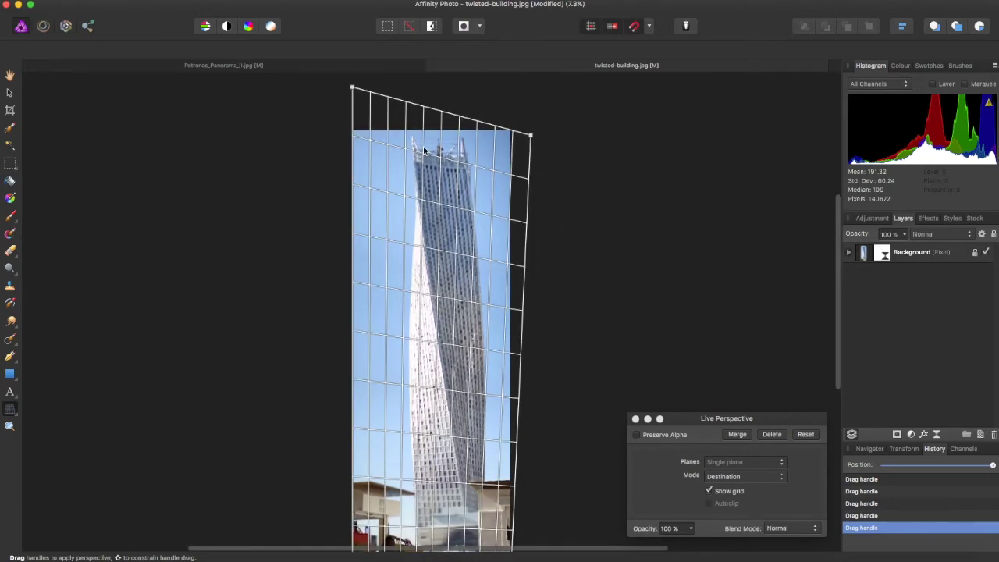
scroll(583, 205, "down", 3)
scroll(602, 214, "up", 2)
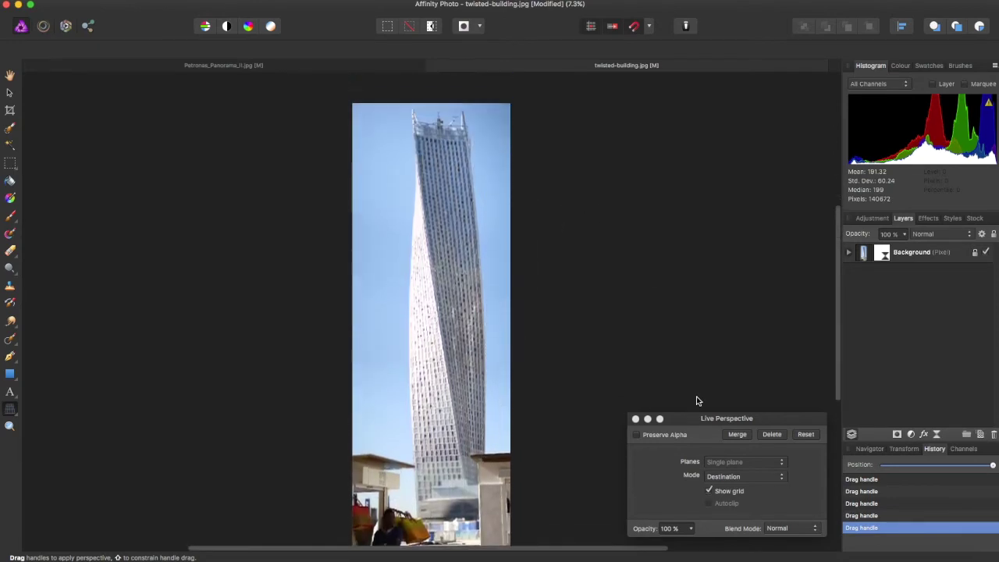
left_click(636, 422)
scroll(594, 328, "down", 2)
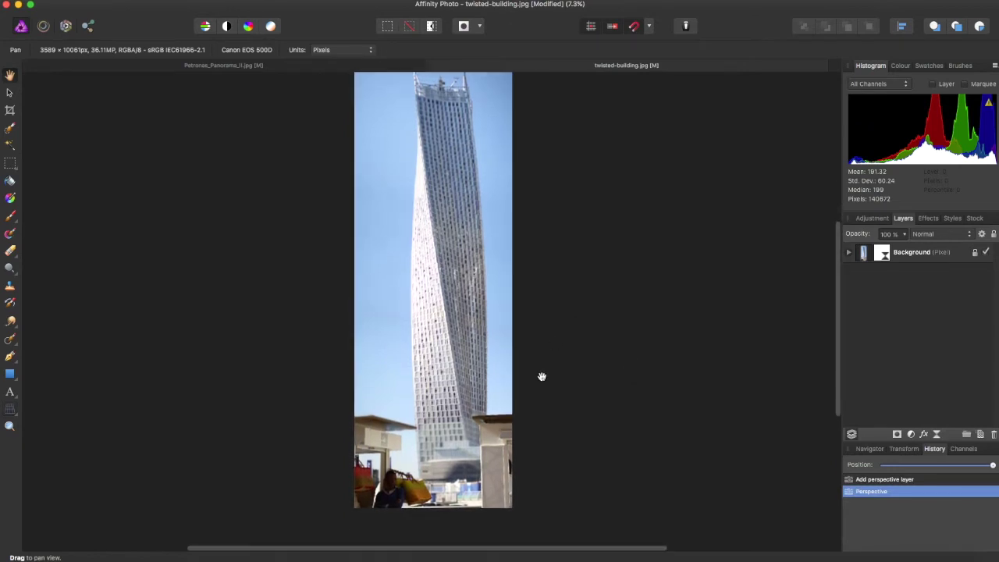
scroll(307, 230, "up", 2)
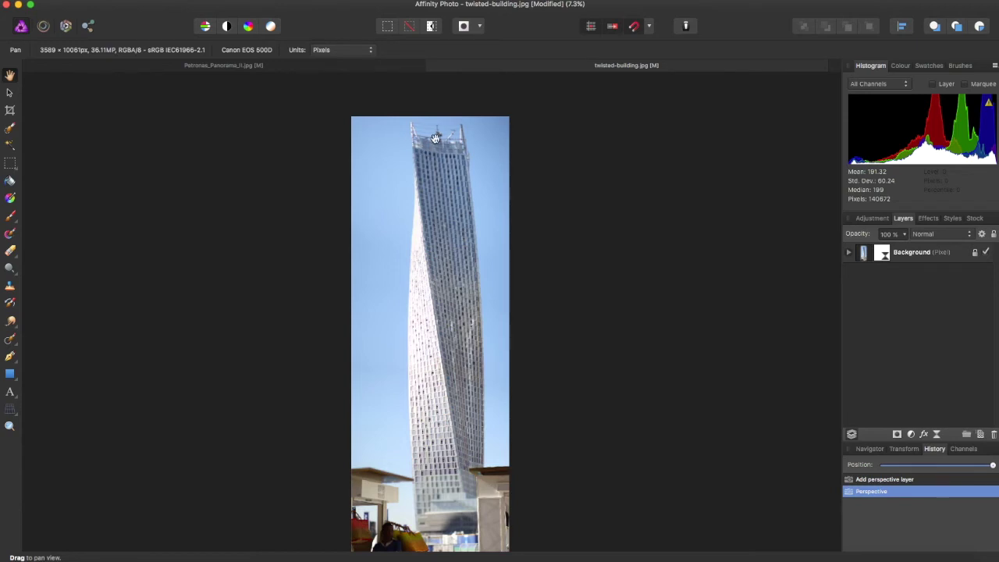
left_click(849, 252)
- Unlock Background, toggle its Perspective layer off and on, then pick the Perspective Tool
left_click(975, 252)
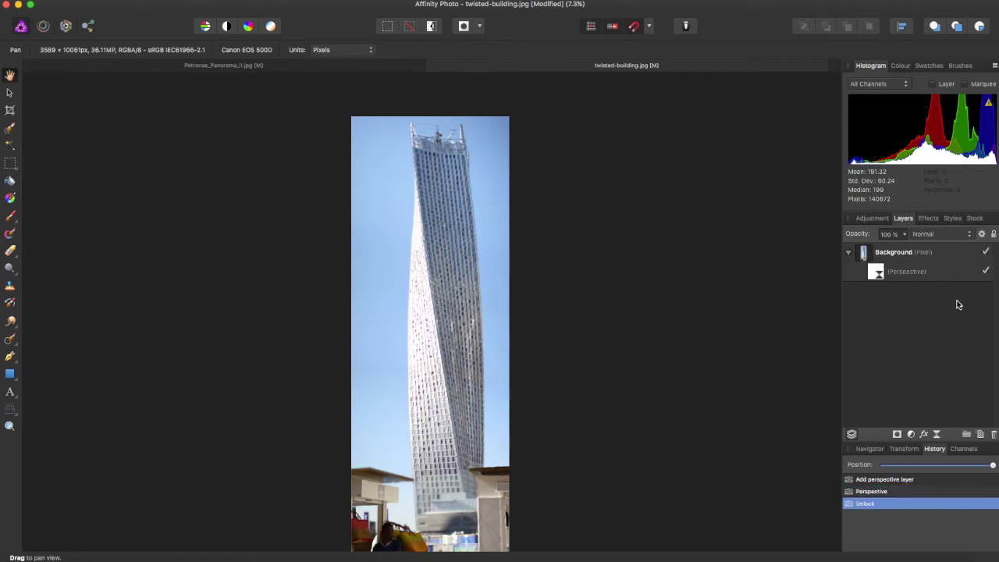
left_click(986, 272)
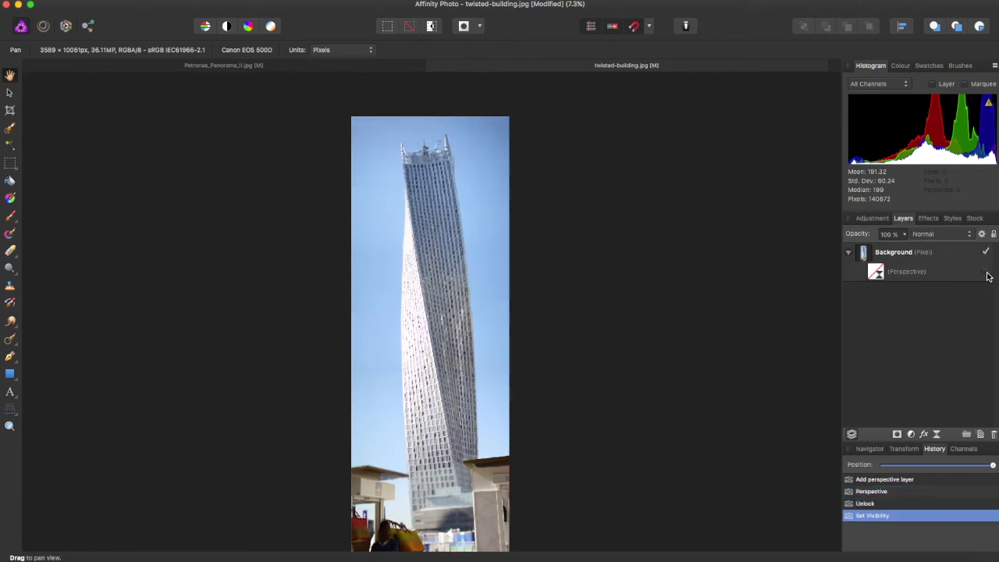
left_click(986, 272)
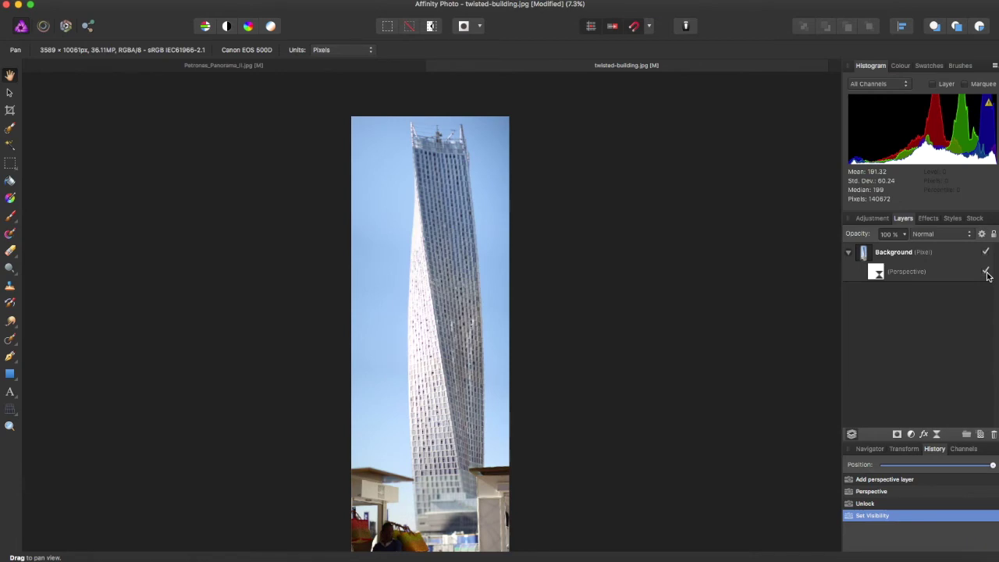
left_click(11, 409)
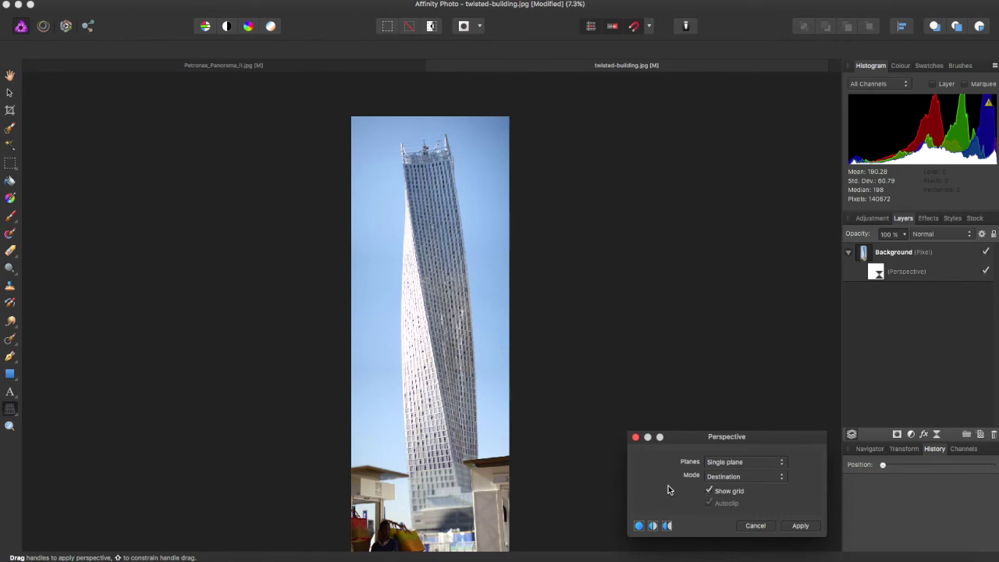
- Close the Perspective dialog without applying any change
left_click(635, 437)
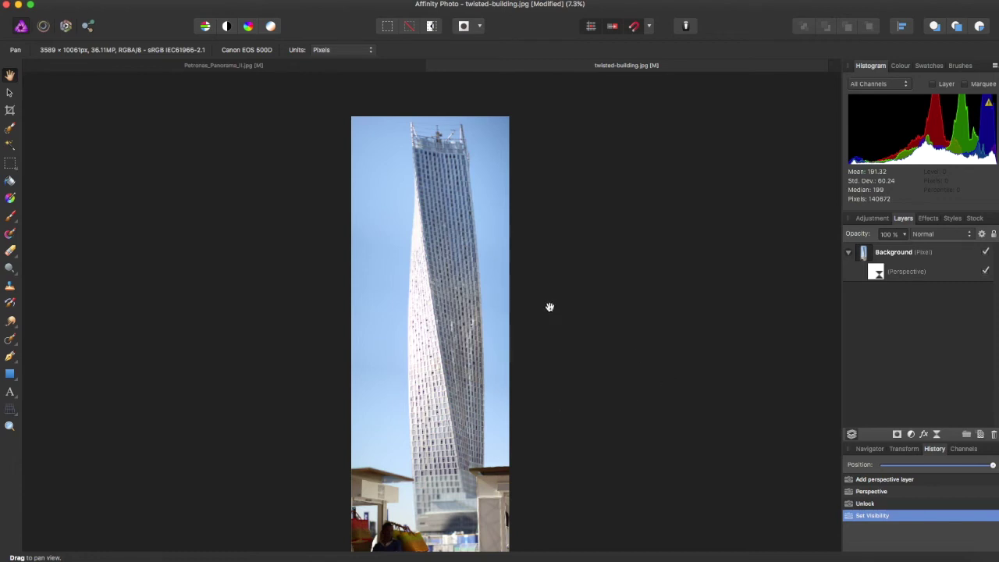
- On Petronas_Panorama_II.jpg, toggle the Background and top Perspective layers off and back on
scroll(548, 305, "down", 2)
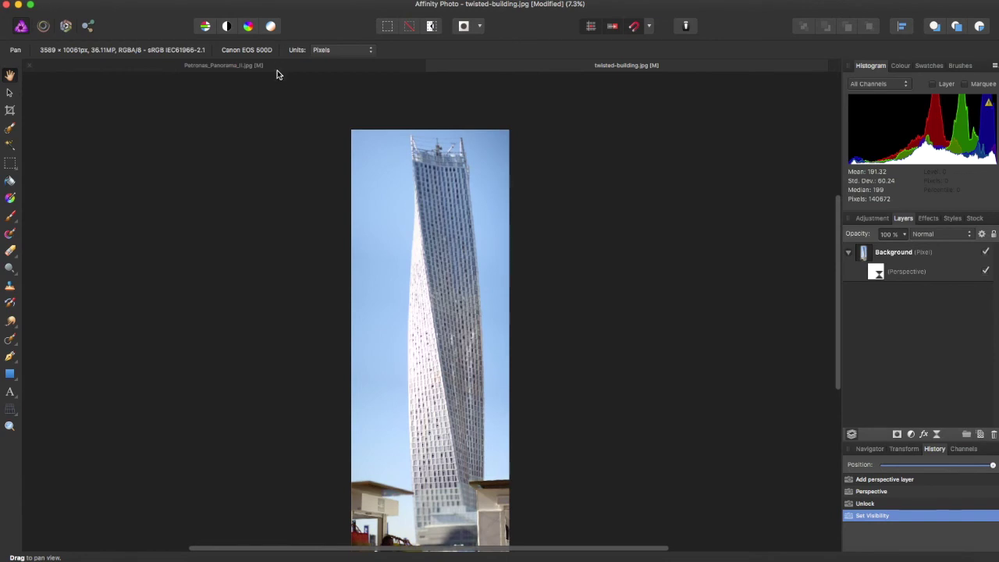
left_click(277, 69)
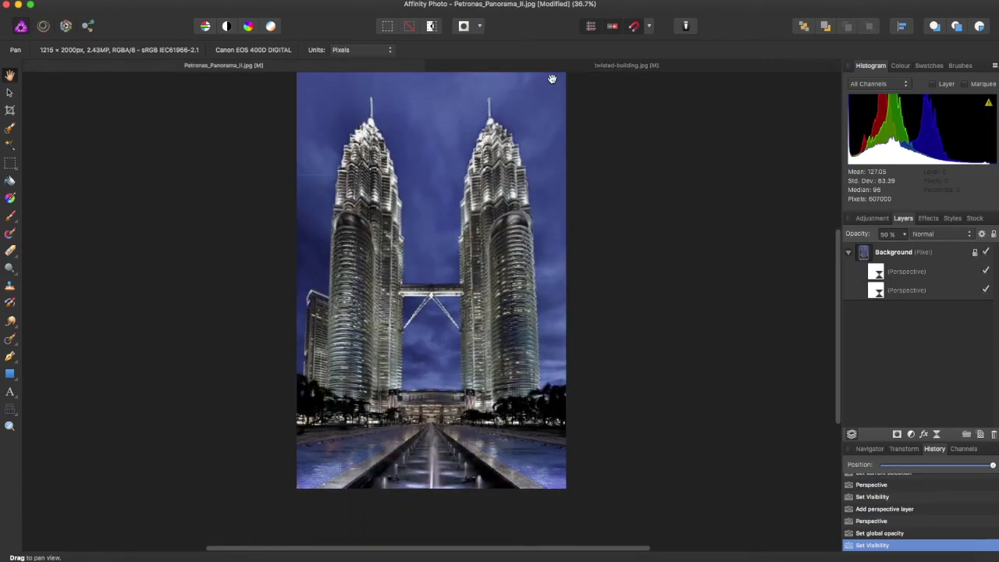
scroll(562, 82, "up", 2)
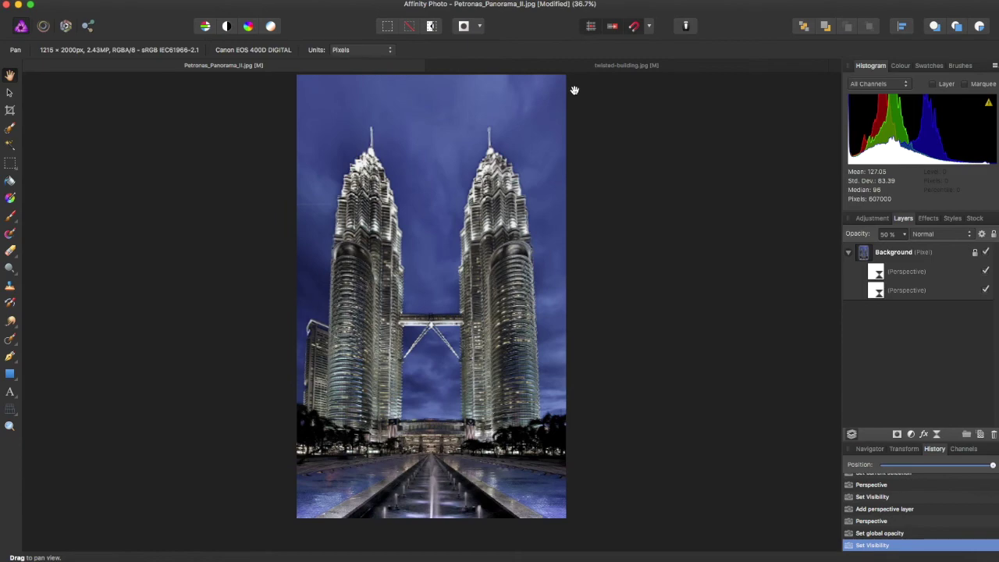
left_click(987, 252)
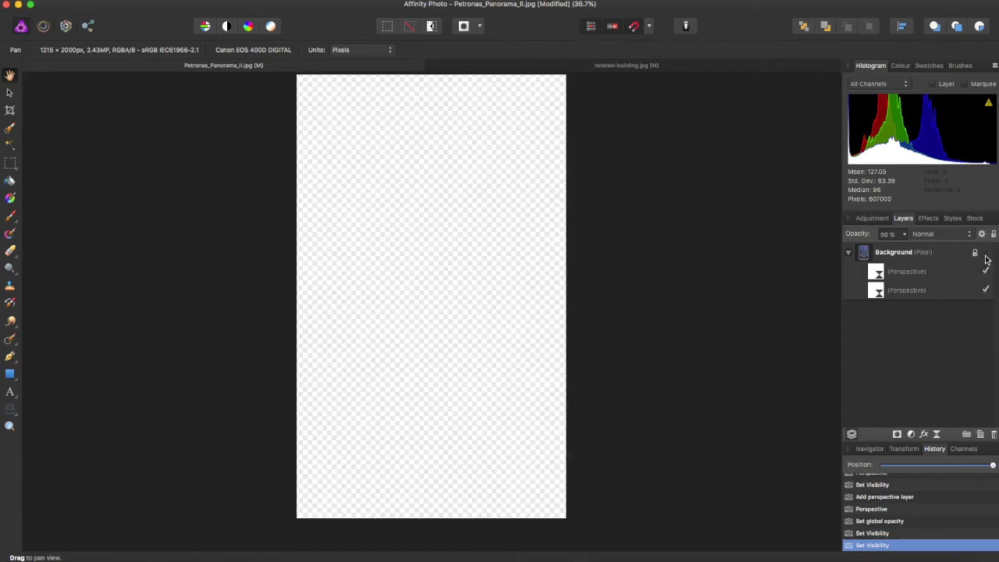
left_click(986, 252)
left_click(986, 271)
left_click(986, 272)
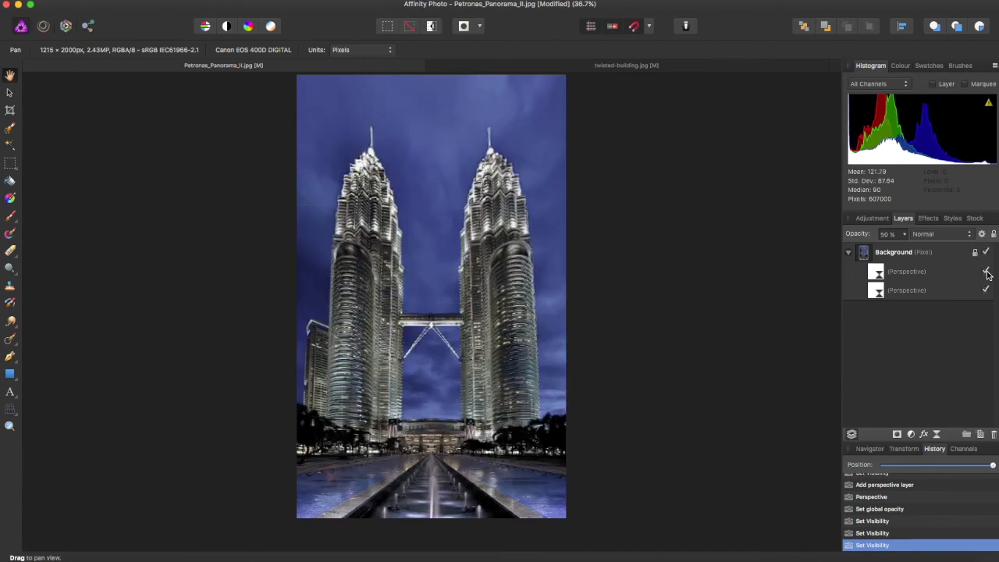
left_click(625, 67)
- Toggle the twisted building's Perspective layer off and on, then pan the canvas
scroll(486, 382, "down", 3)
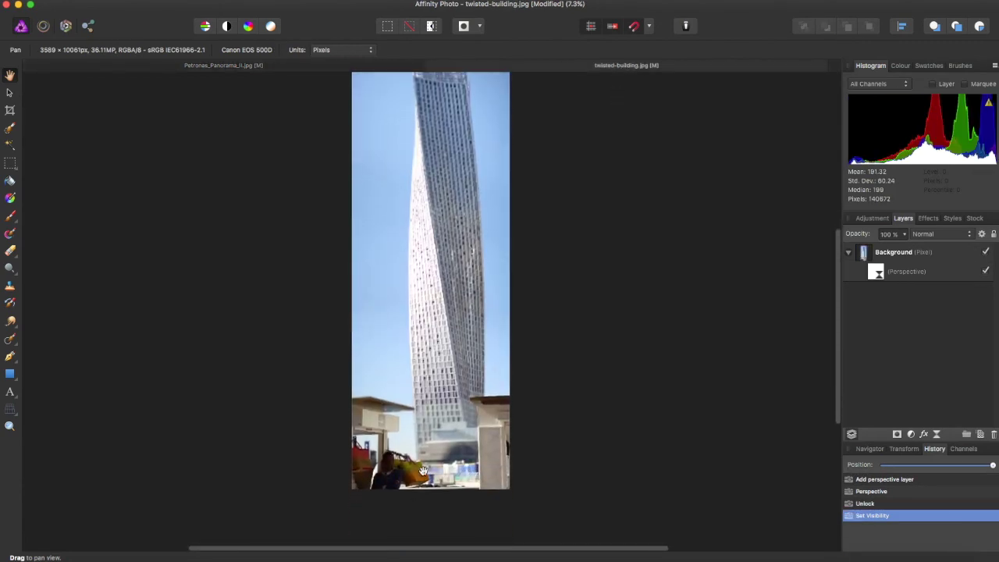
left_click(987, 271)
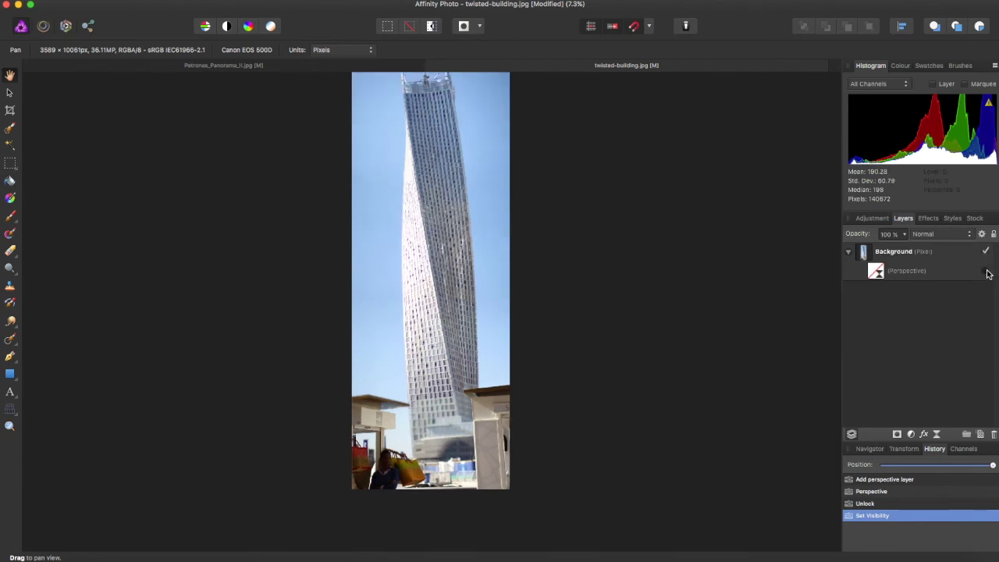
left_click(987, 272)
scroll(536, 460, "up", 5)
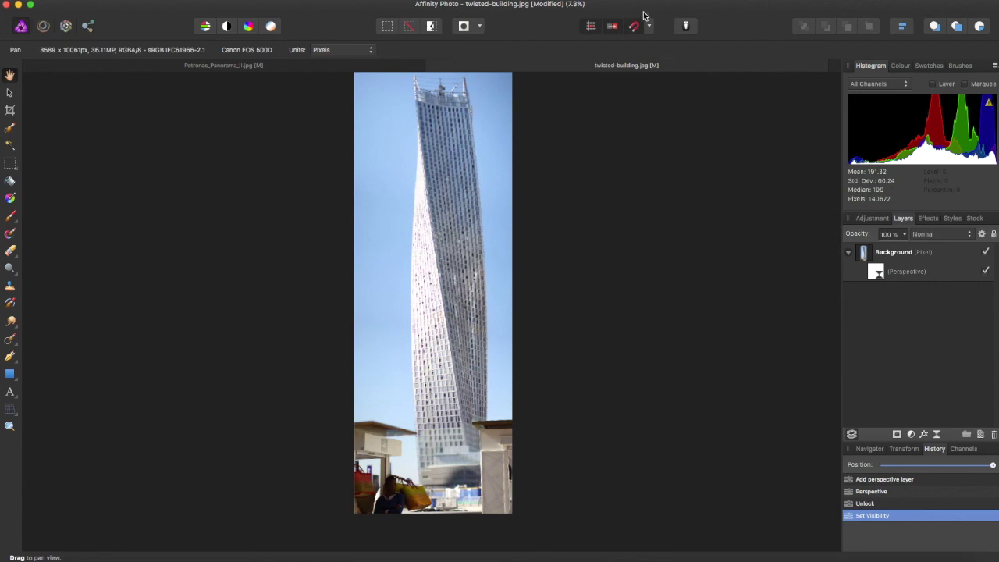
scroll(609, 148, "up", 4)
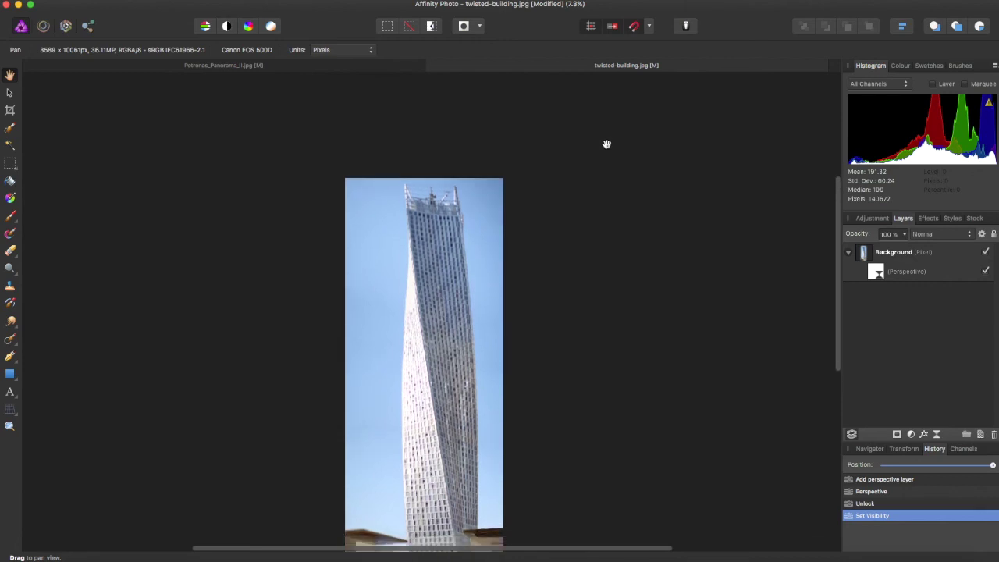